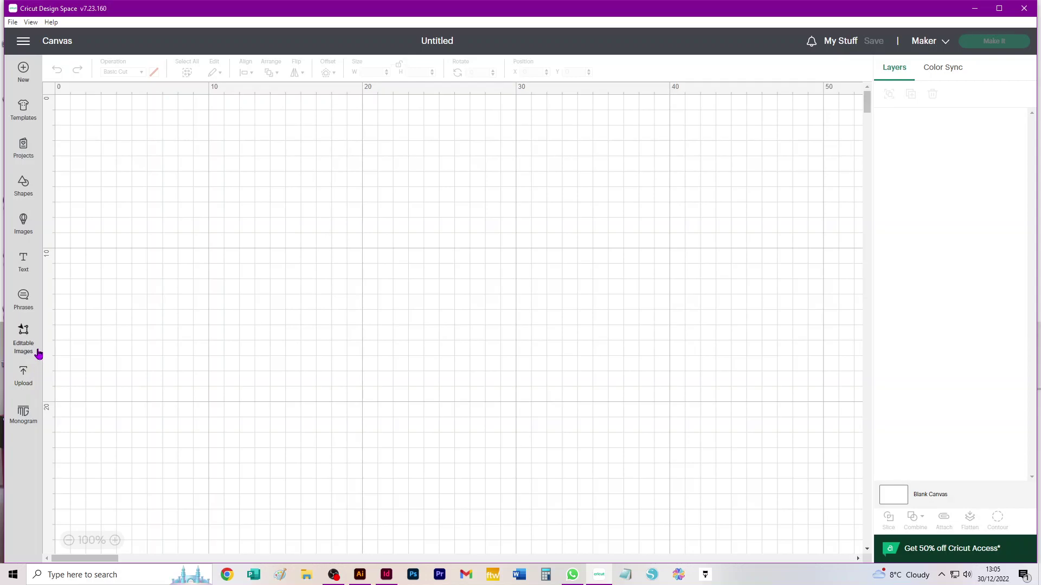
Add the uploaded peach clamshell envelope box template from the recent uploads to the canvas
left_click(23, 374)
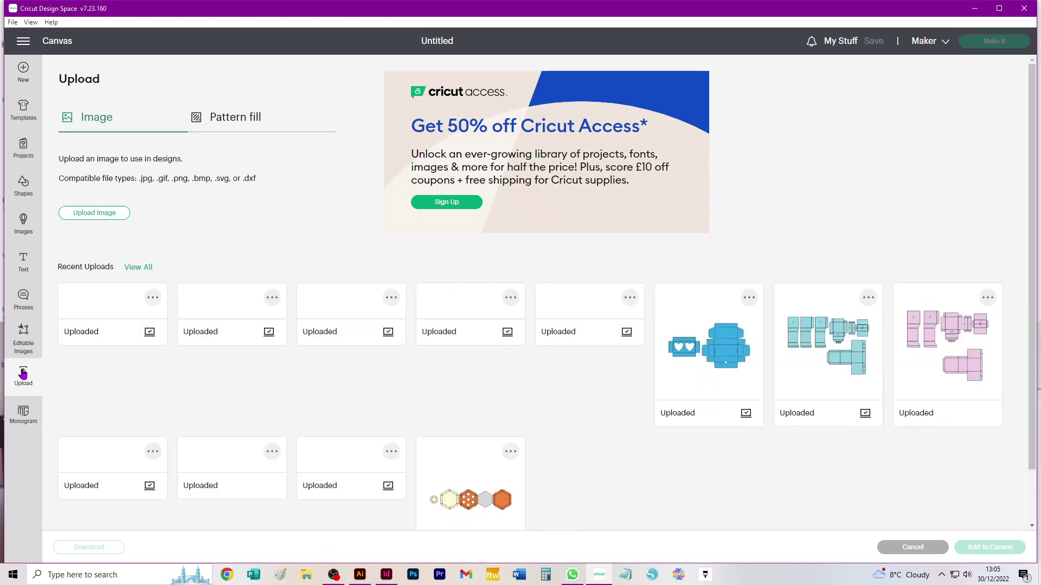
left_click(115, 326)
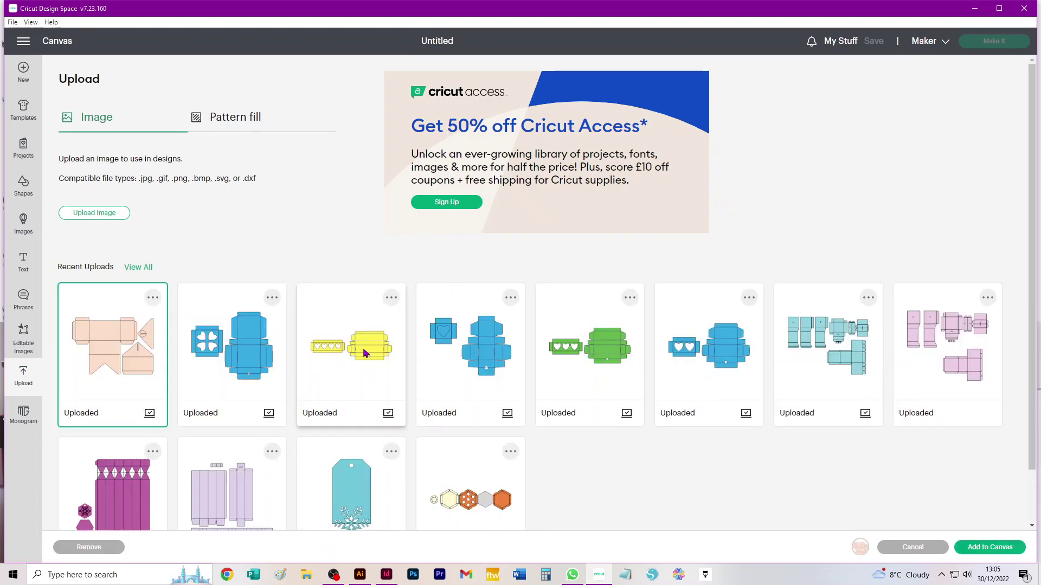
left_click(996, 549)
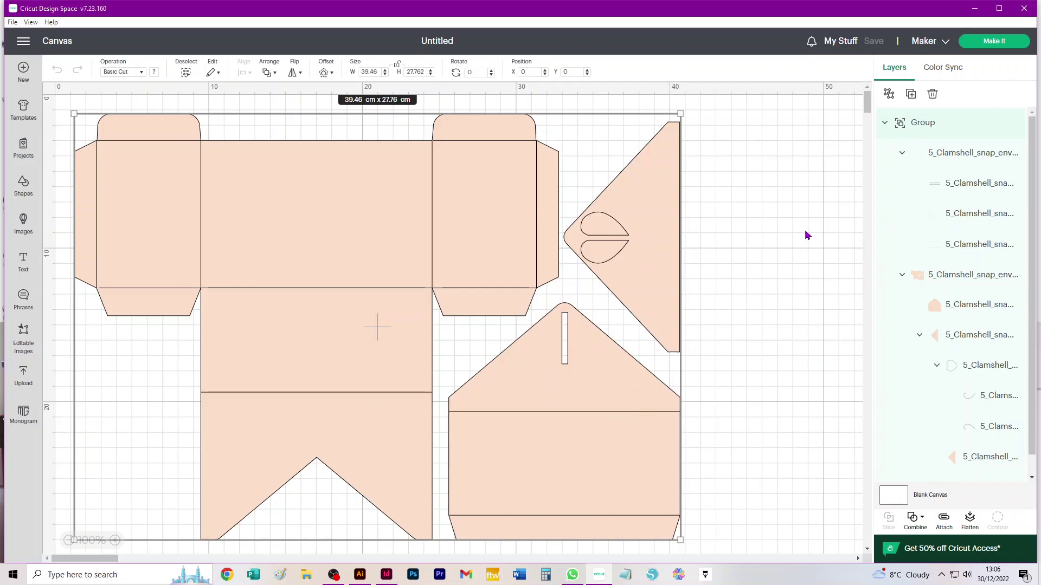
left_click(762, 206)
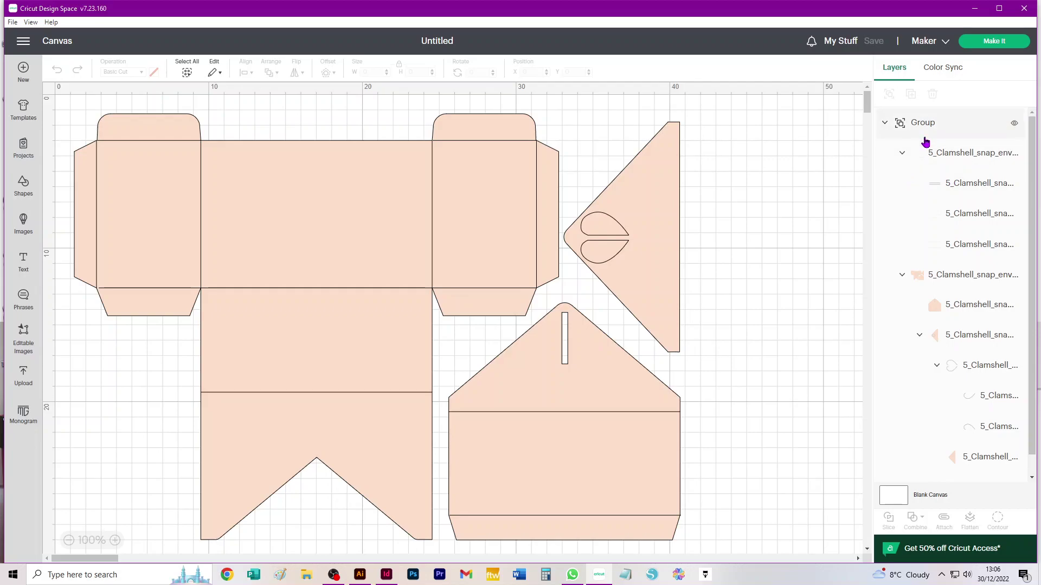
Change the group of fold-line layers from cutting to the Score operation
left_click(963, 154)
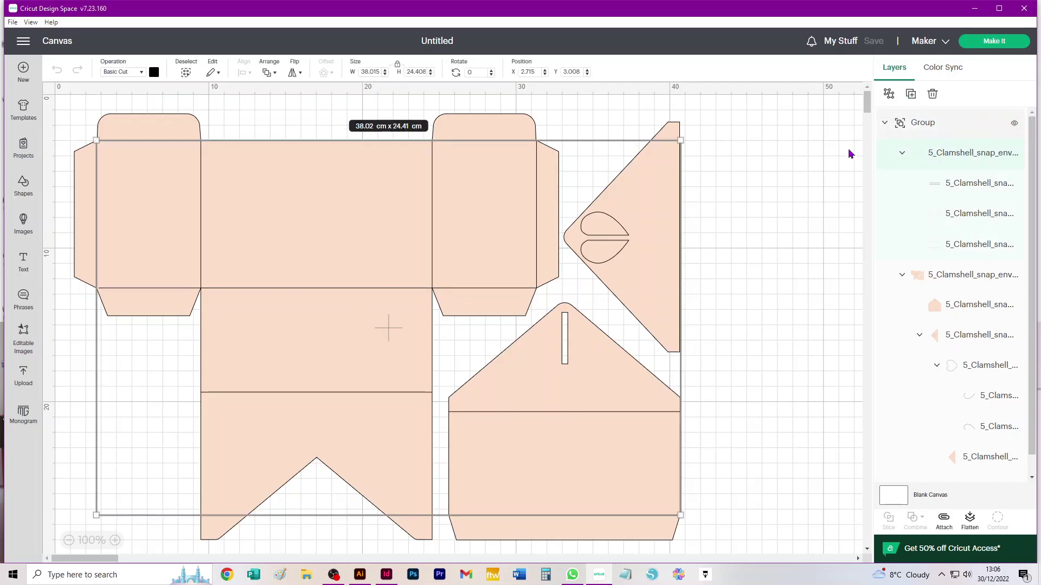
left_click(902, 156)
left_click(903, 155)
left_click(118, 72)
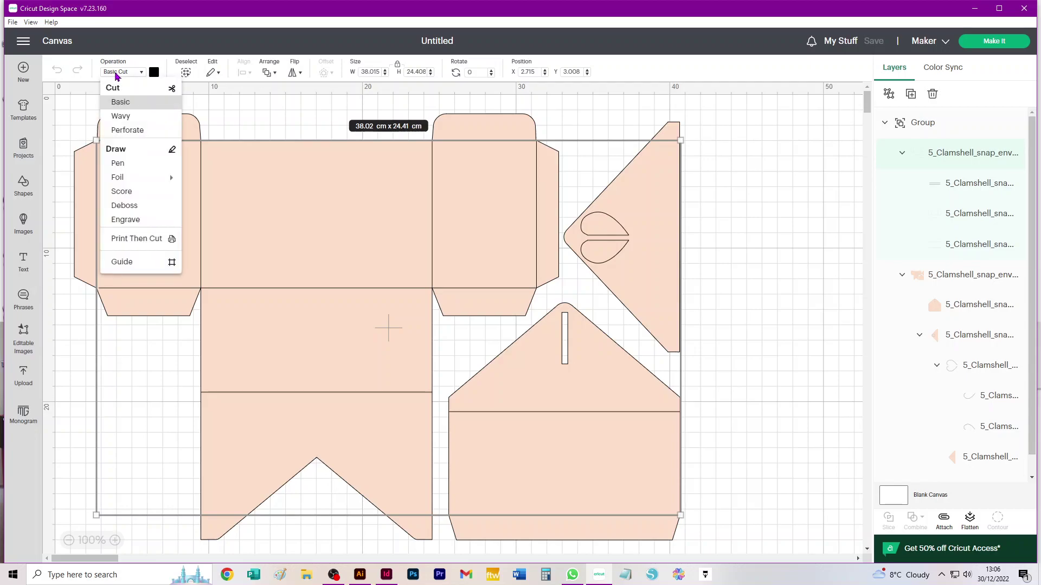
left_click(122, 192)
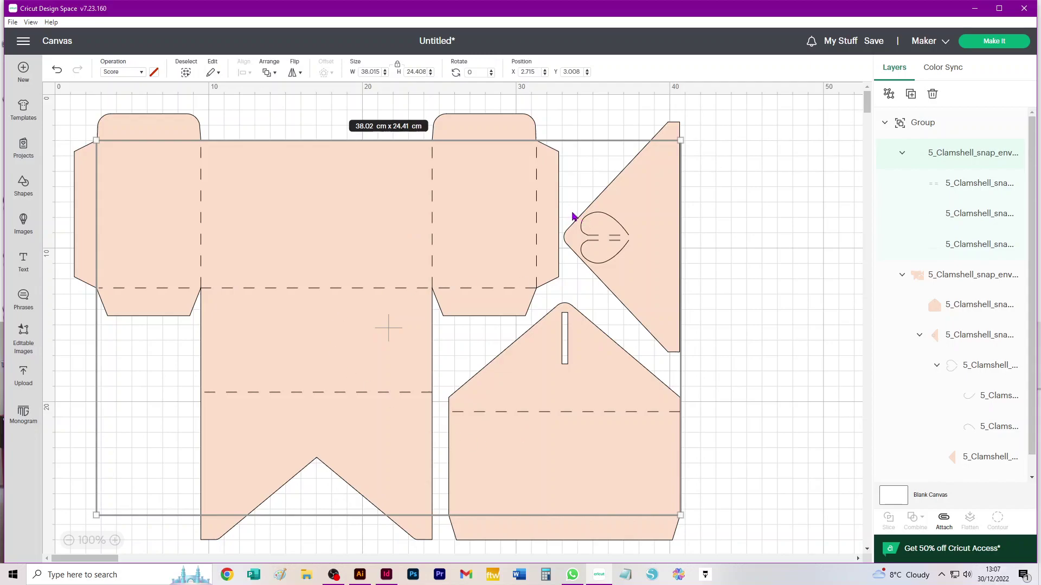
left_click(732, 187)
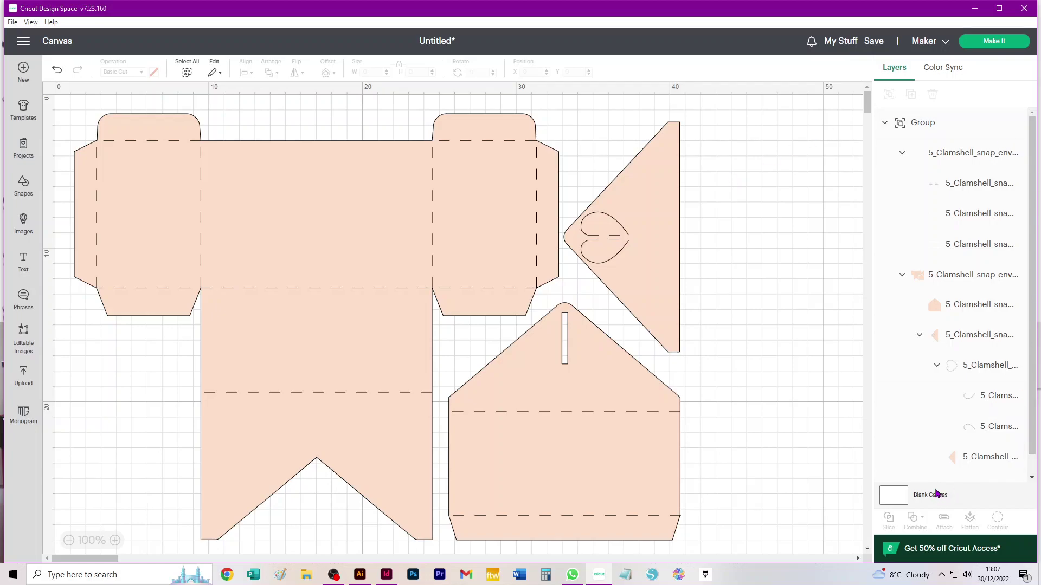
Select the complete box design and attach all its cut and score layers together
key("ctrl+a")
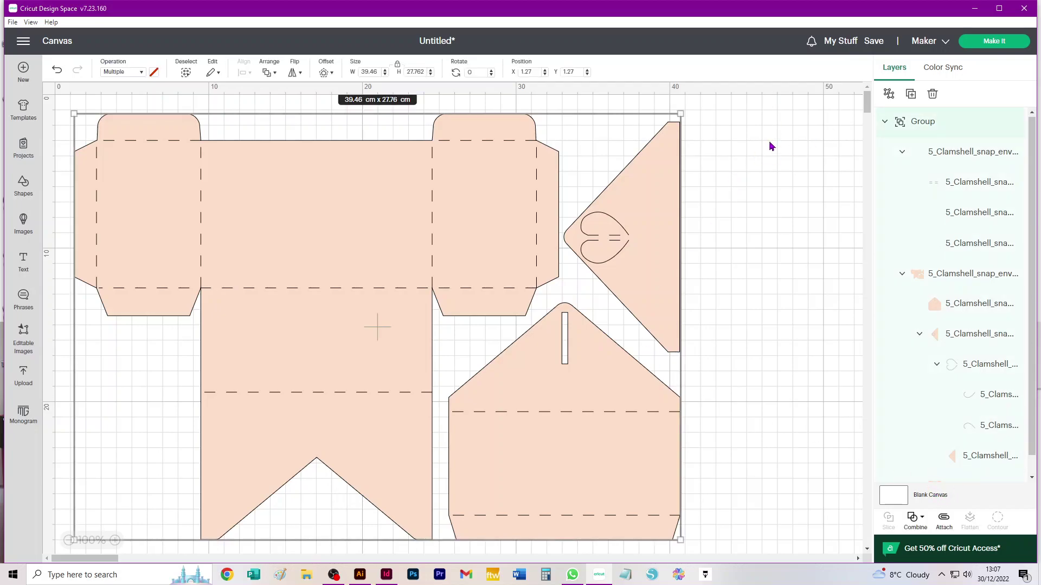
left_click(771, 146)
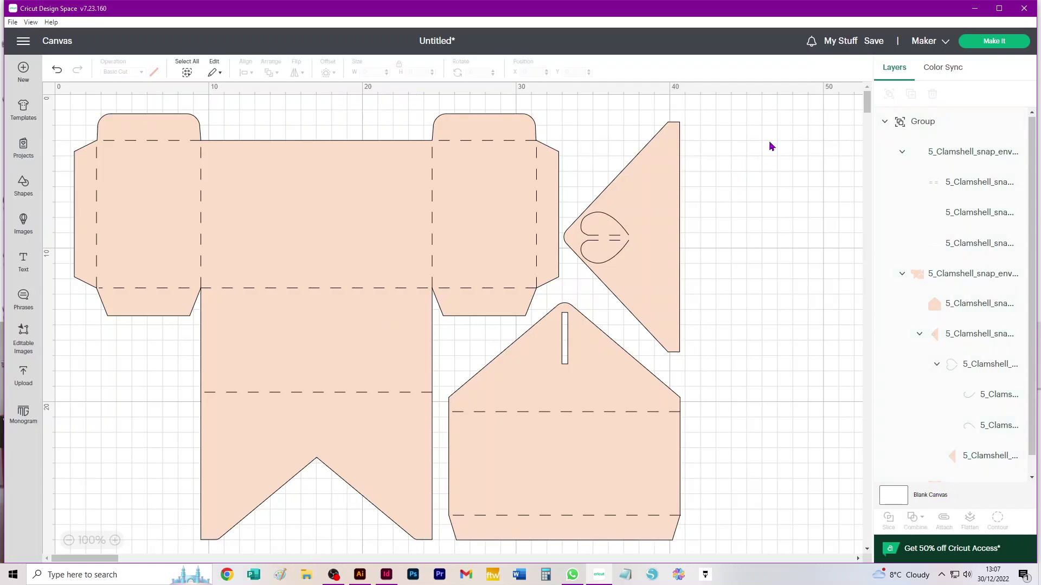
left_click(186, 73)
left_click(740, 221)
left_click(935, 121)
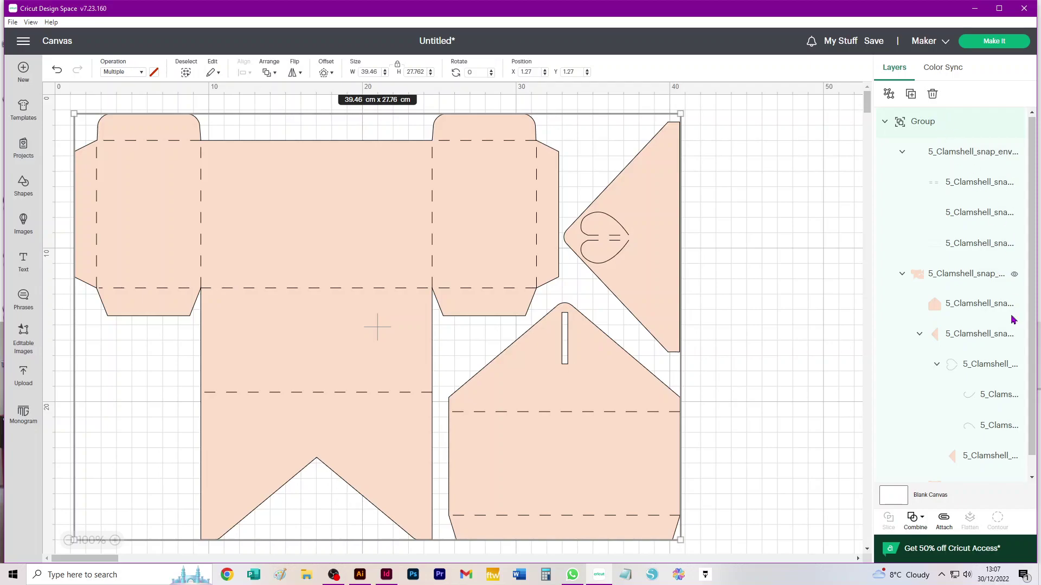
left_click(944, 518)
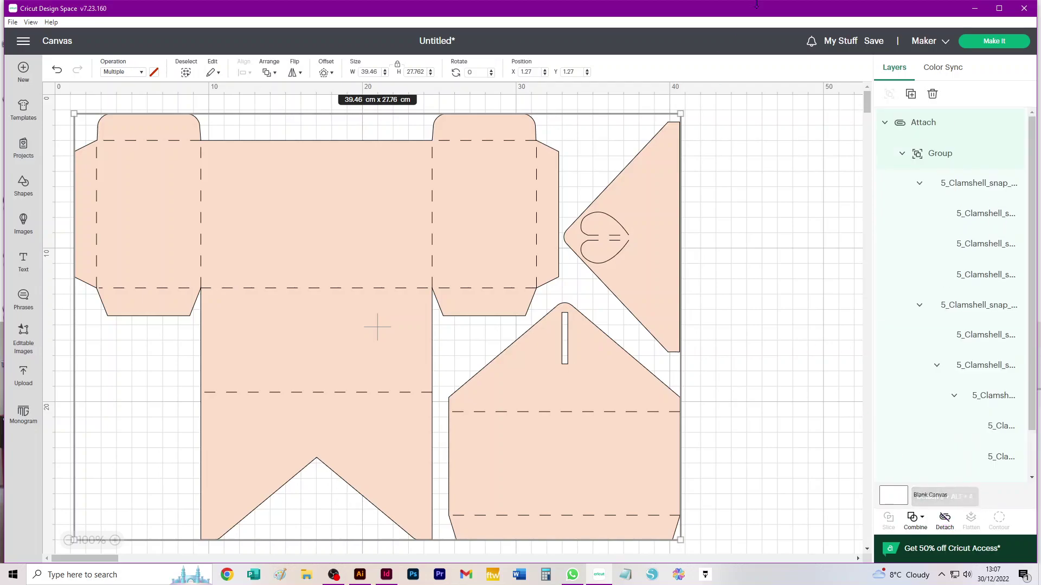
Preview the attached design on the mat with material size 29.7 cm x 42.0 cm (A3), then return to the canvas
left_click(995, 41)
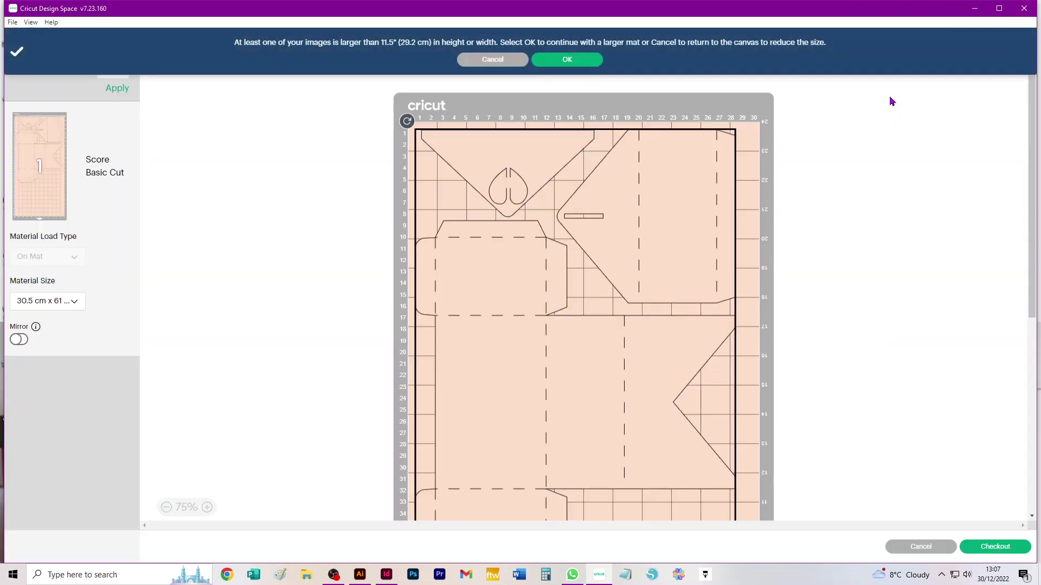
left_click(47, 303)
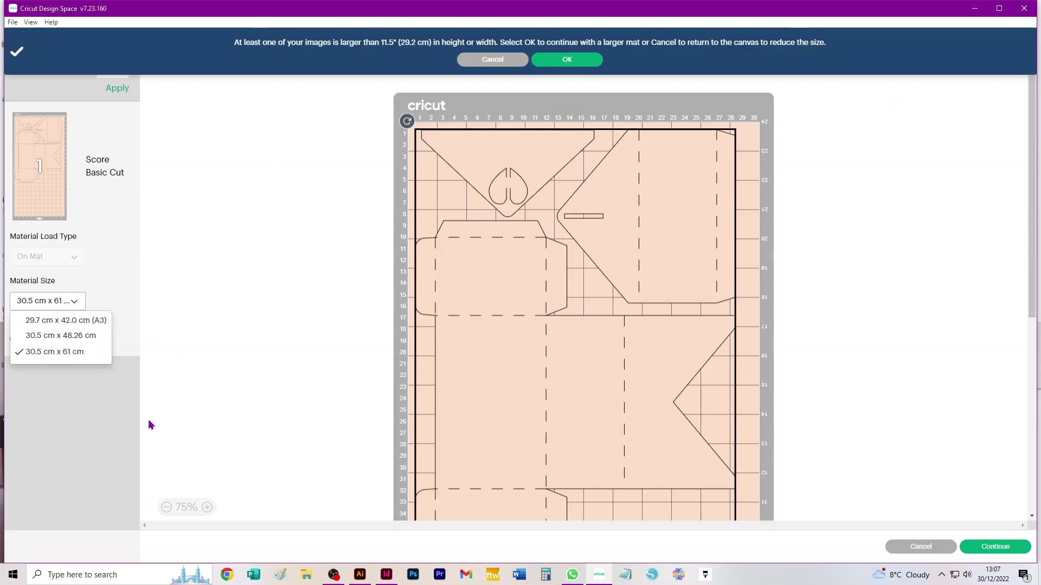
left_click(73, 321)
scroll(570, 368, "down", 4)
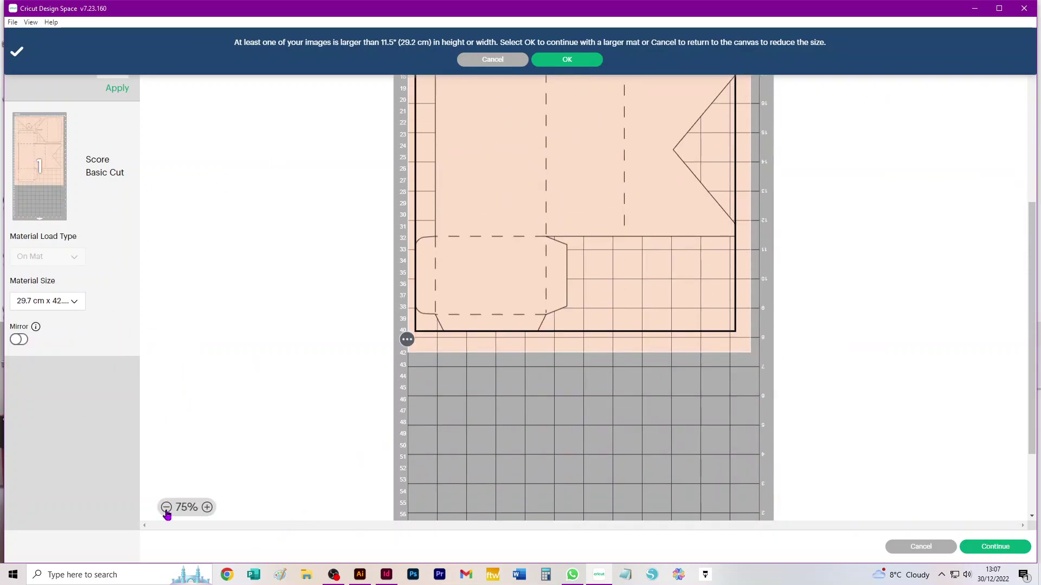
left_click(166, 507)
scroll(934, 268, "up", 2)
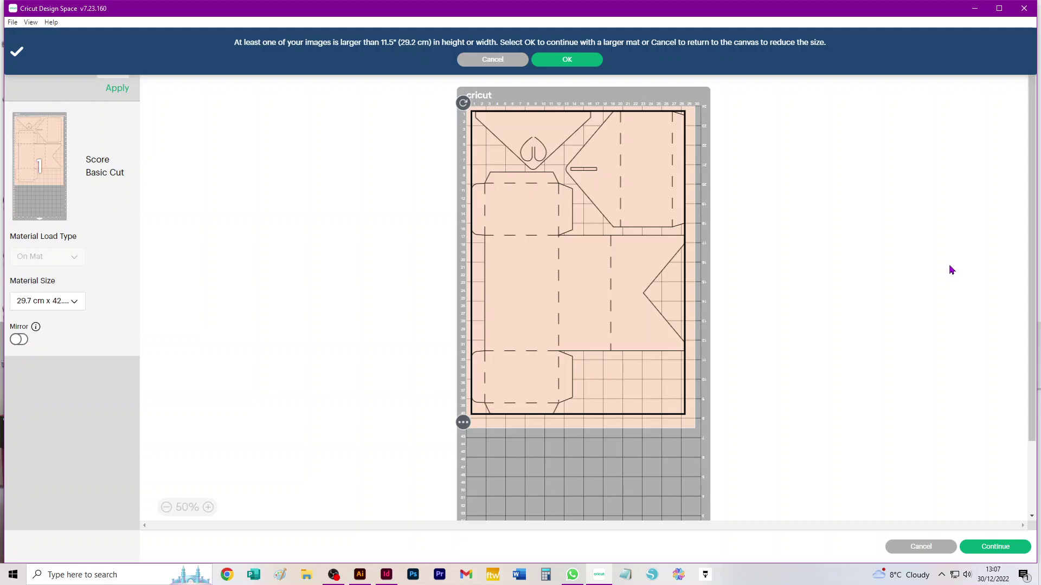
left_click(928, 551)
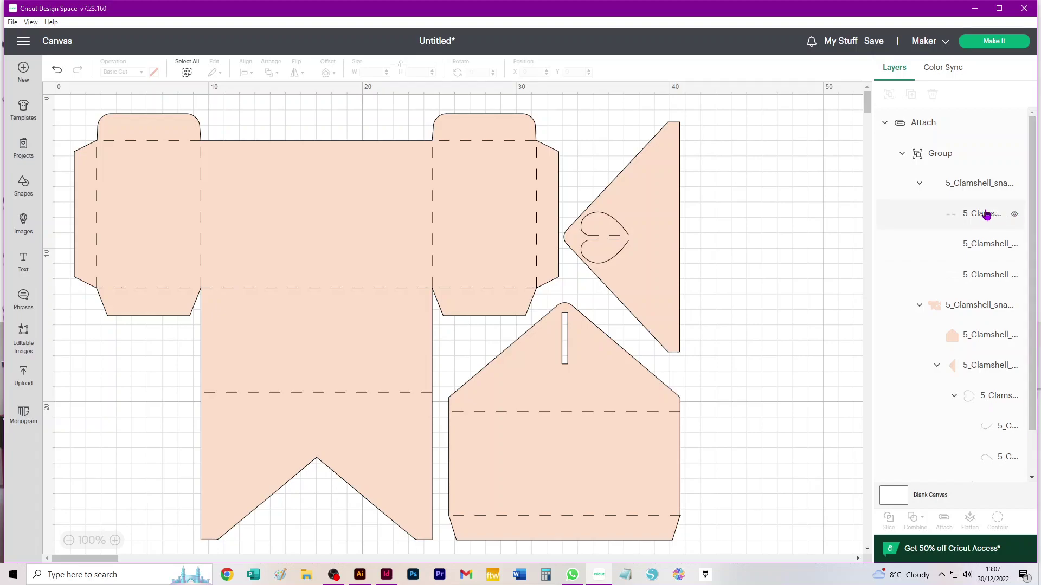
Undo the earlier work to empty the canvas, and insert the same uploaded peach box template afresh
key("ctrl+z")
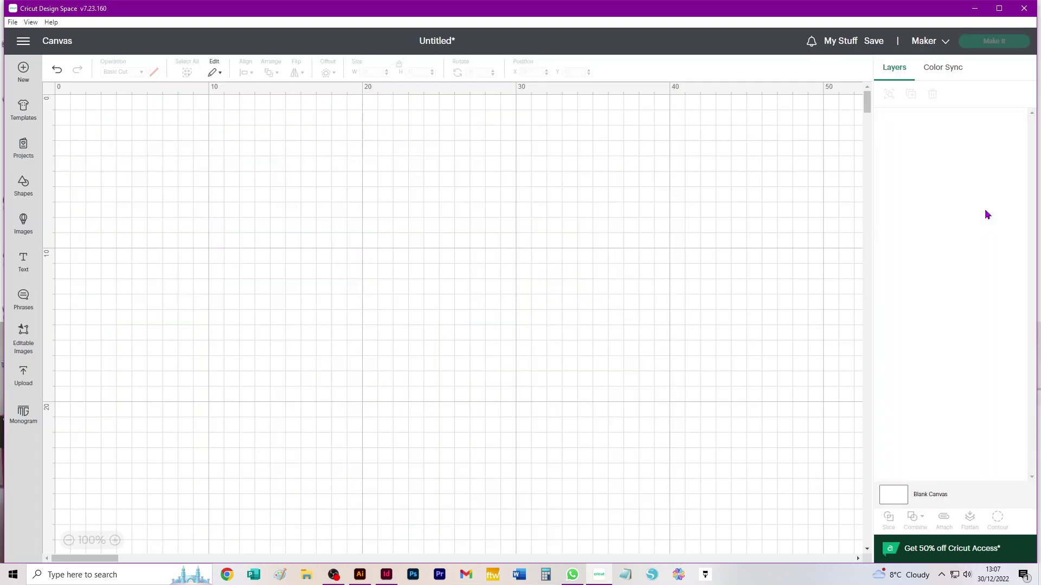
left_click(25, 370)
left_click(136, 347)
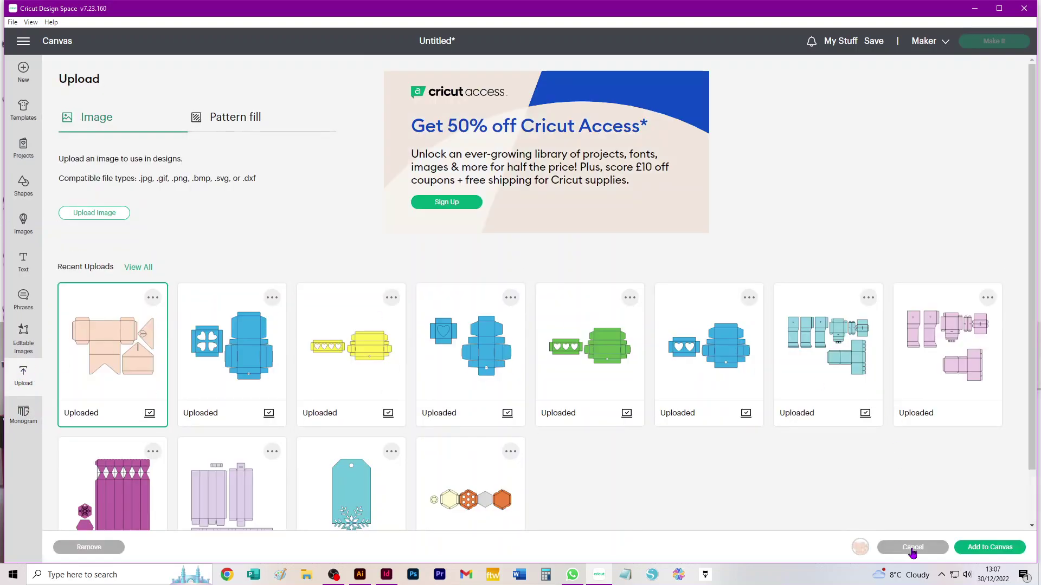
left_click(1007, 549)
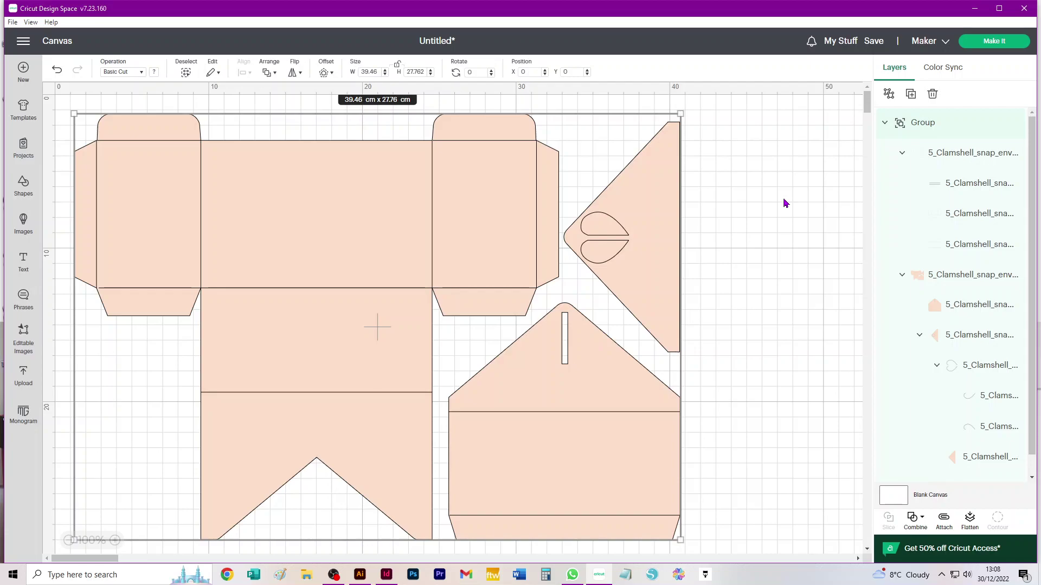
left_click(806, 179)
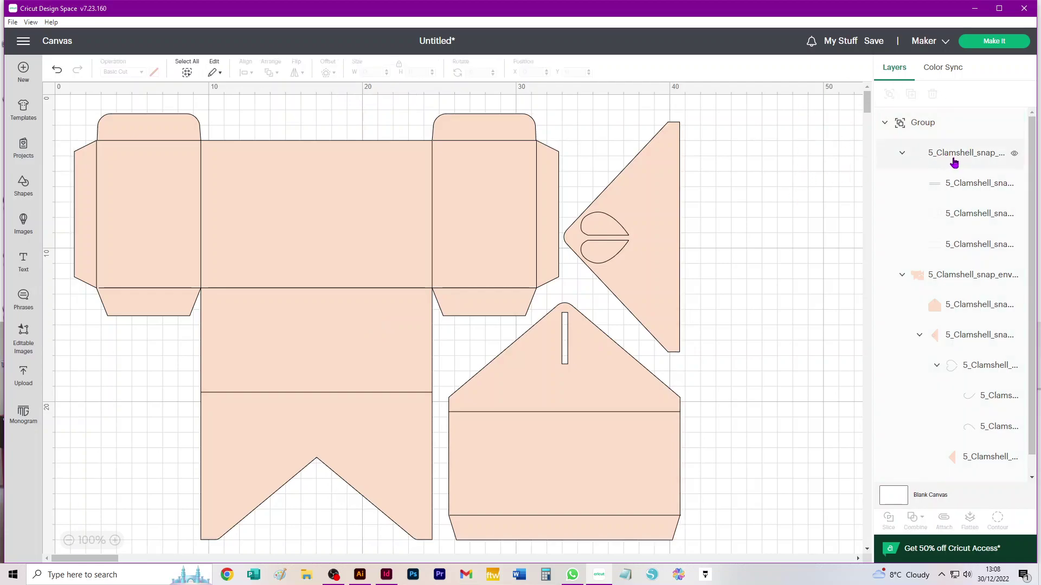
Set the template's fold-line layers to Score and ungroup them into separate layers
left_click(954, 161)
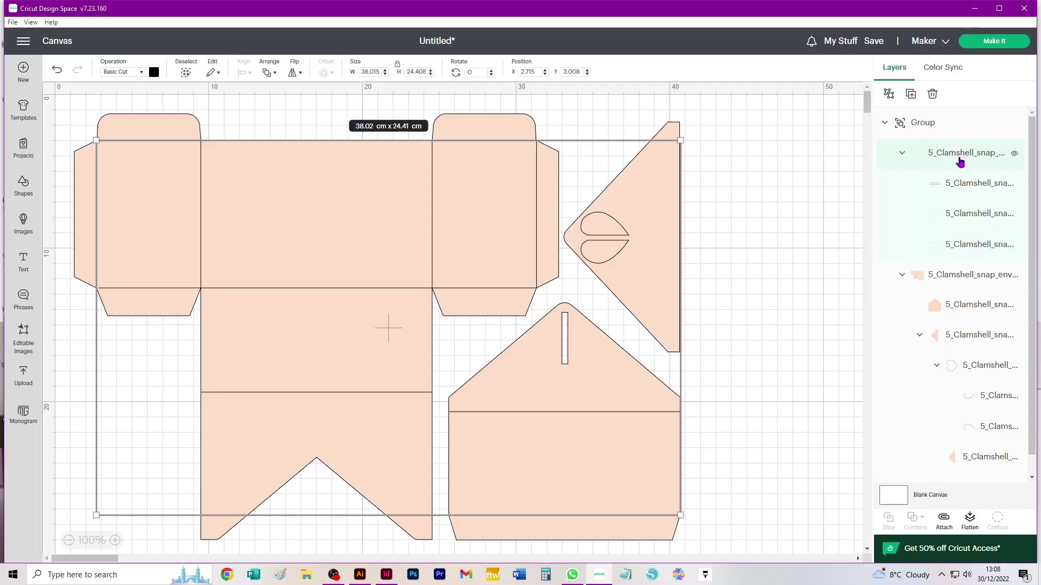
left_click(114, 72)
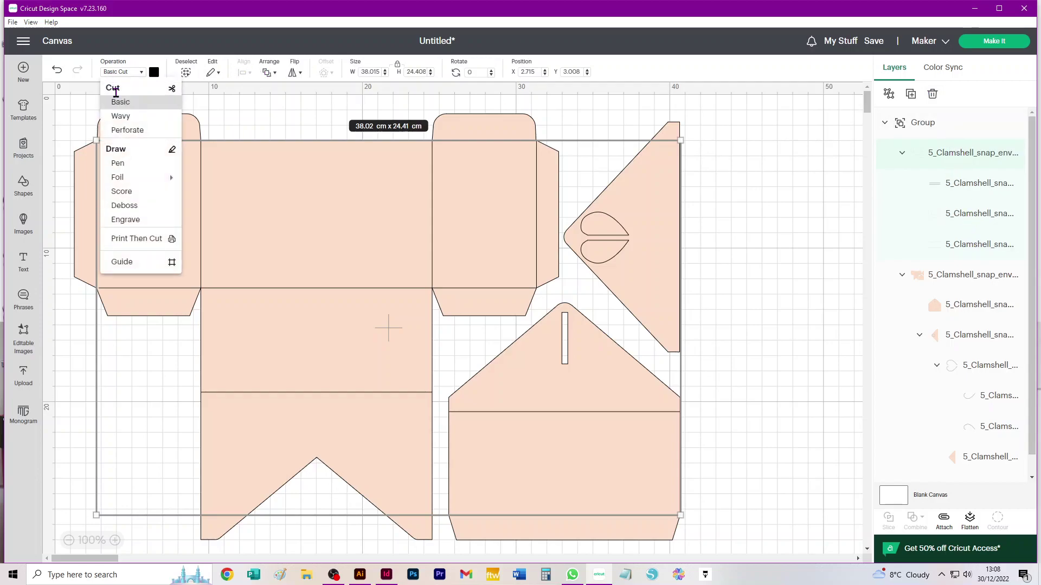
left_click(130, 195)
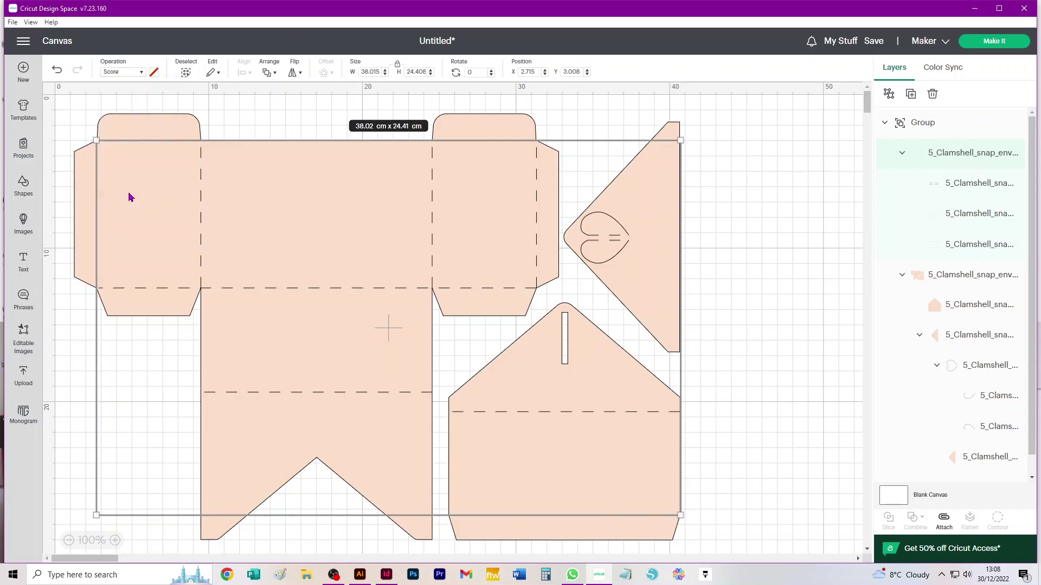
left_click(890, 94)
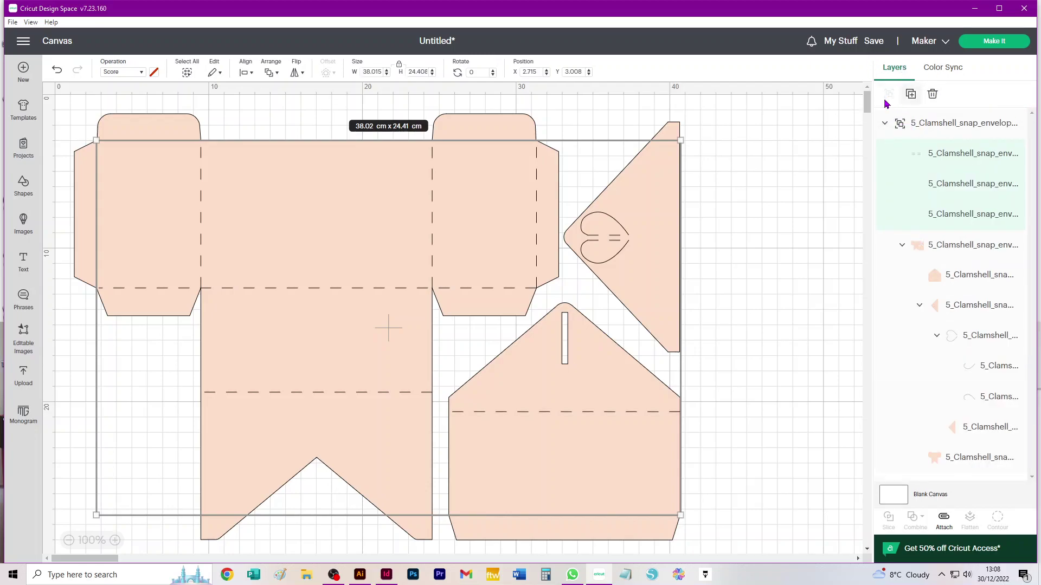
left_click(792, 152)
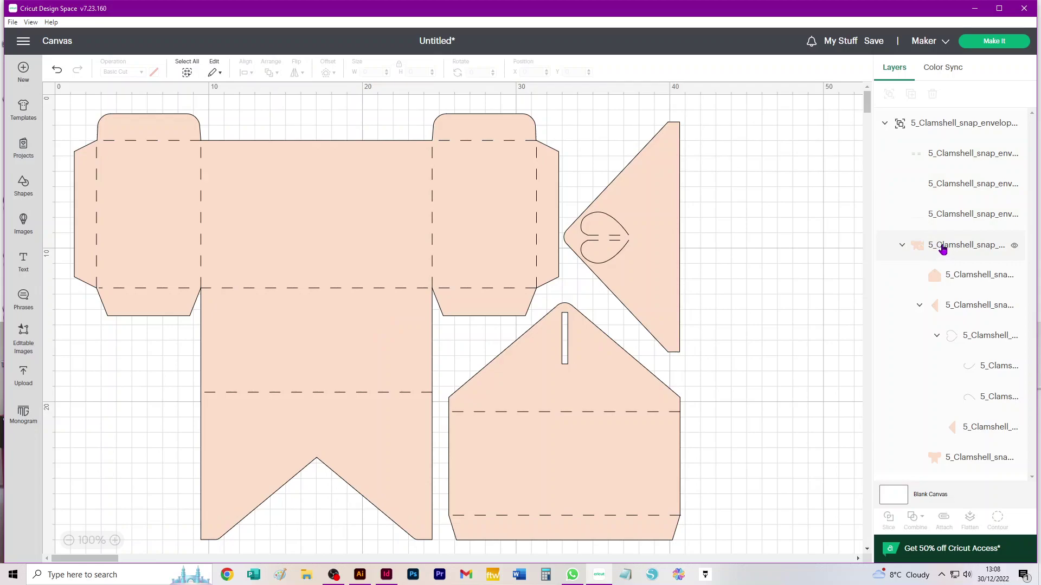
Ungroup the peach cut layers so each box piece is separate within the outer group
left_click(943, 248)
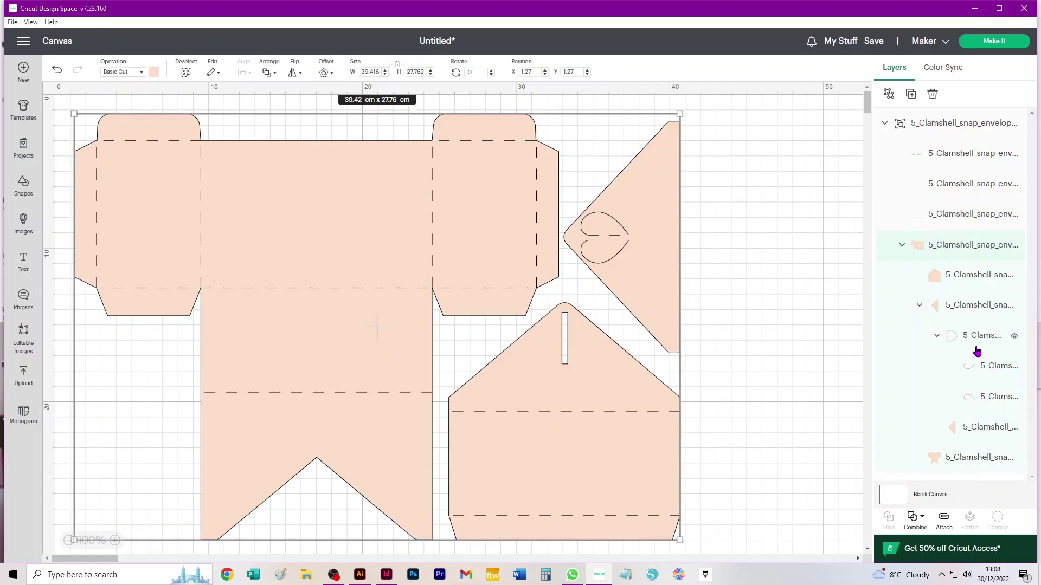
left_click(902, 246)
left_click(903, 247)
left_click(902, 247)
left_click(902, 247)
left_click(889, 95)
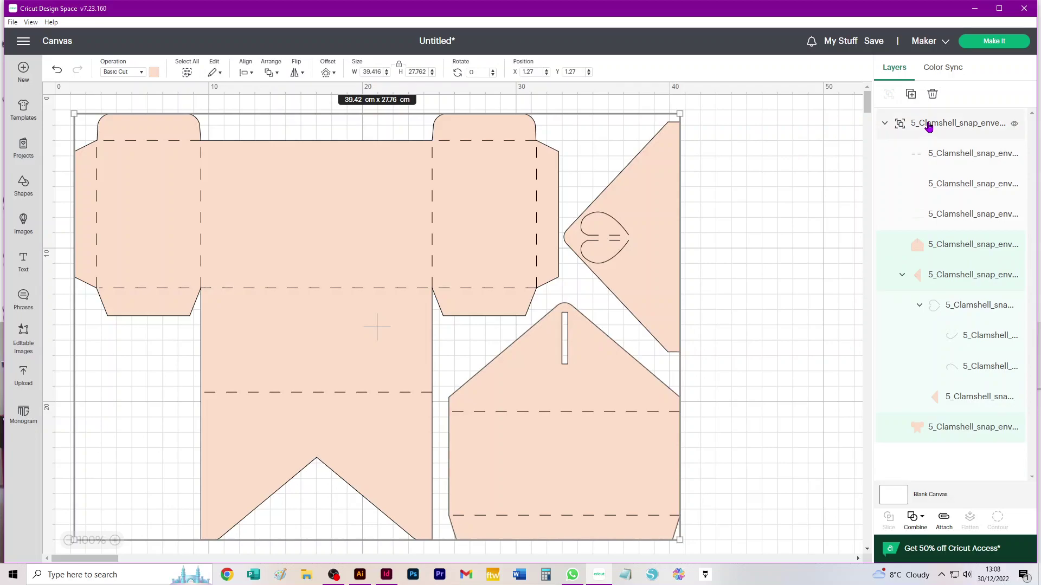
Select the entire design and ungroup its remaining outer group
left_click(187, 74)
left_click(760, 209)
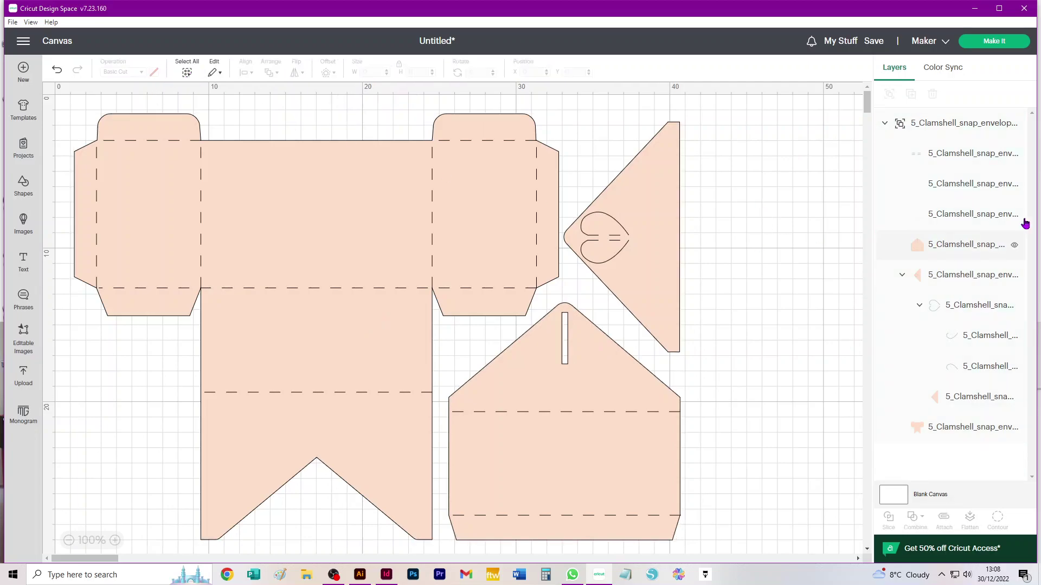
left_click(959, 126)
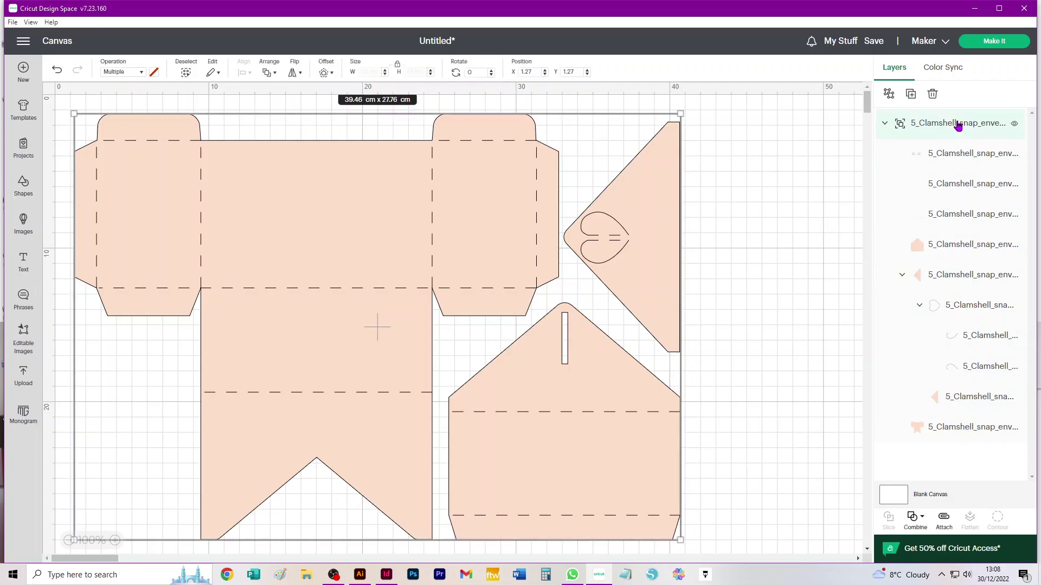
left_click(773, 150)
left_click_drag(787, 128, 39, 526)
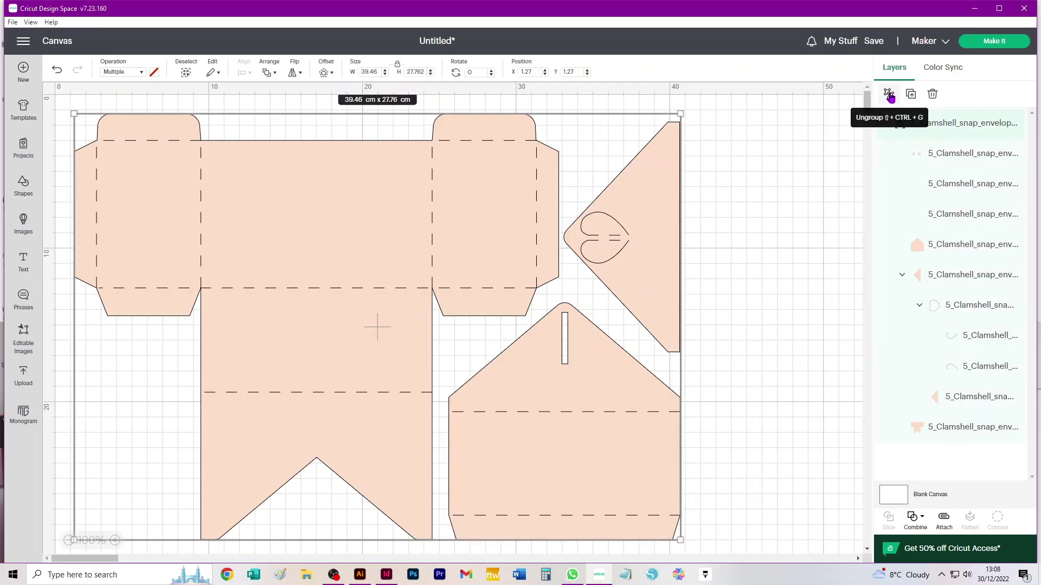
left_click(889, 95)
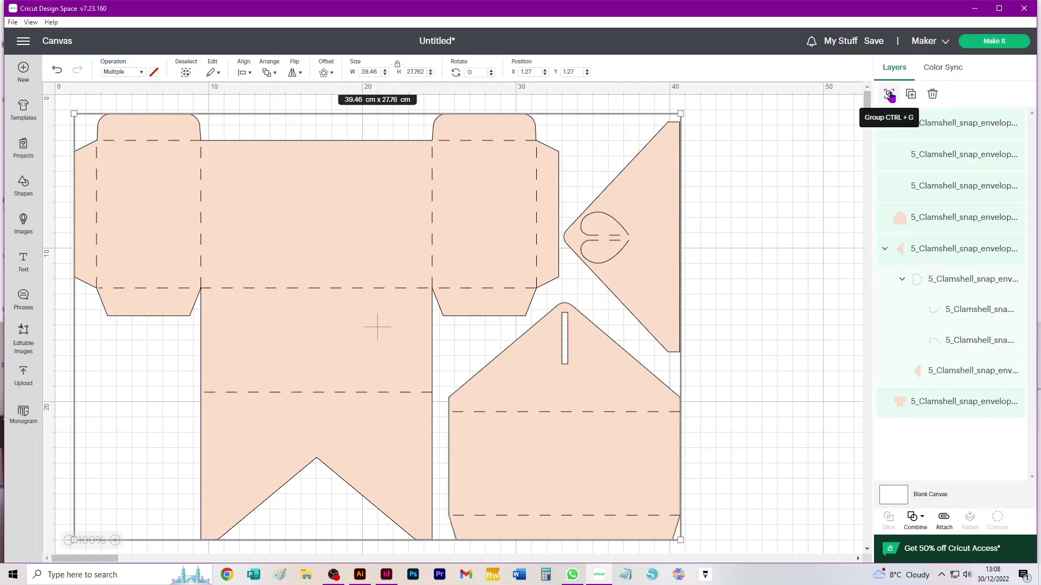
Attach the triangular heart-cutout piece to its own score lines
left_click(779, 190)
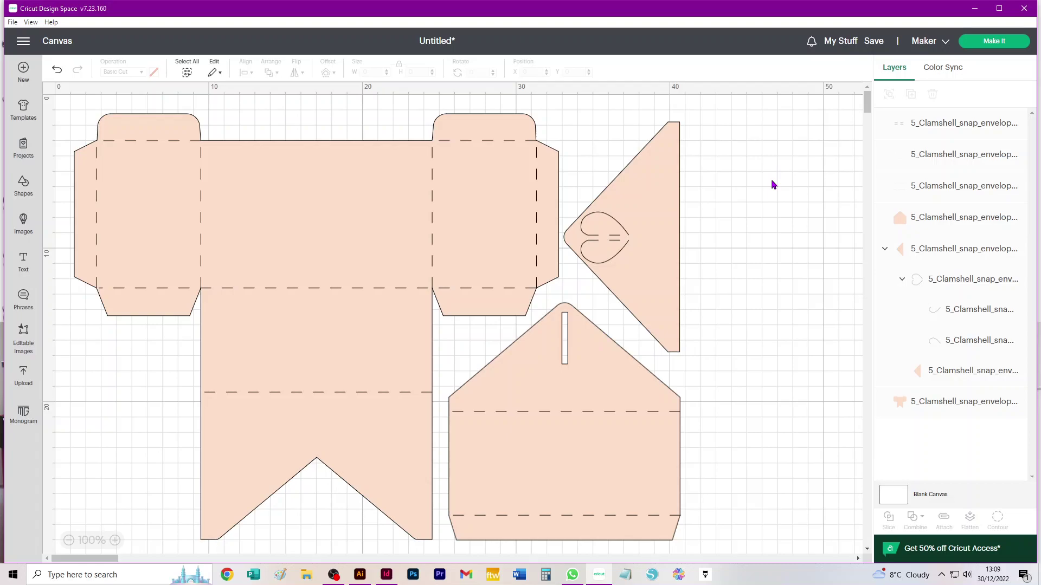
left_click_drag(751, 118, 596, 269)
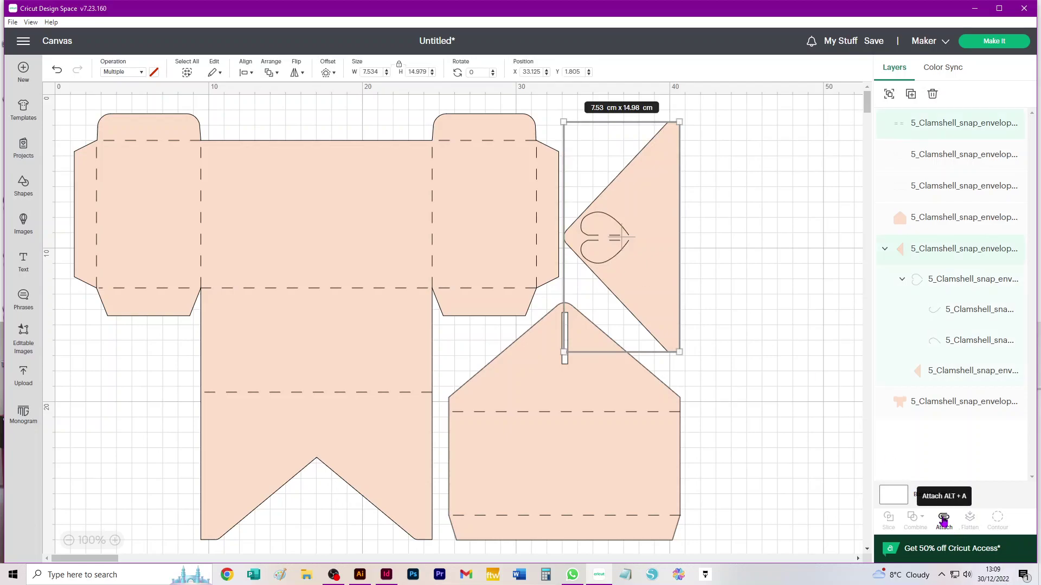
left_click(944, 519)
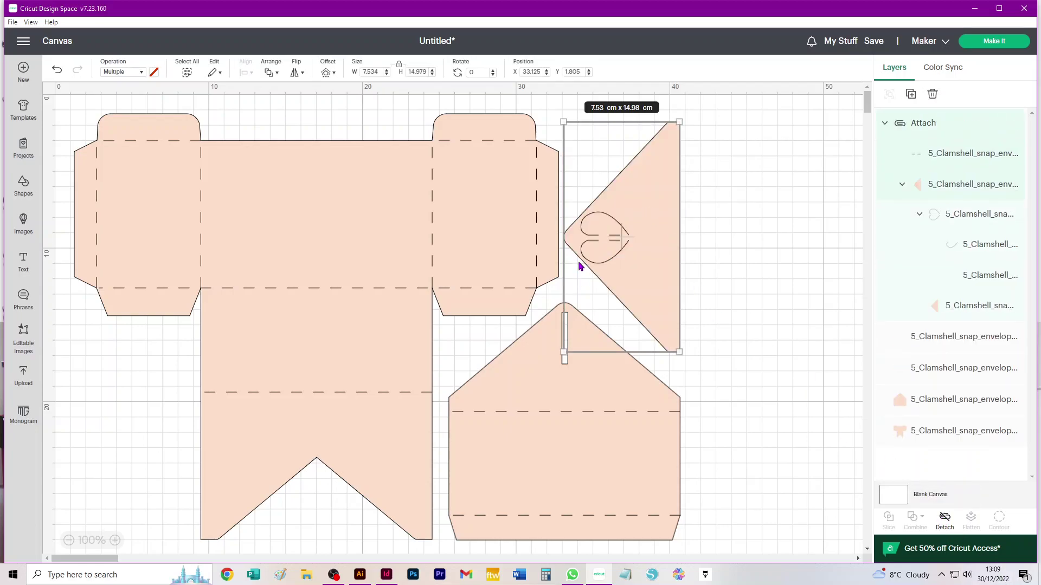
Move the attached triangular heart-cutout piece well to the right, clear of the other template pieces
left_click_drag(623, 251, 782, 244)
scroll(769, 422, "down", 3)
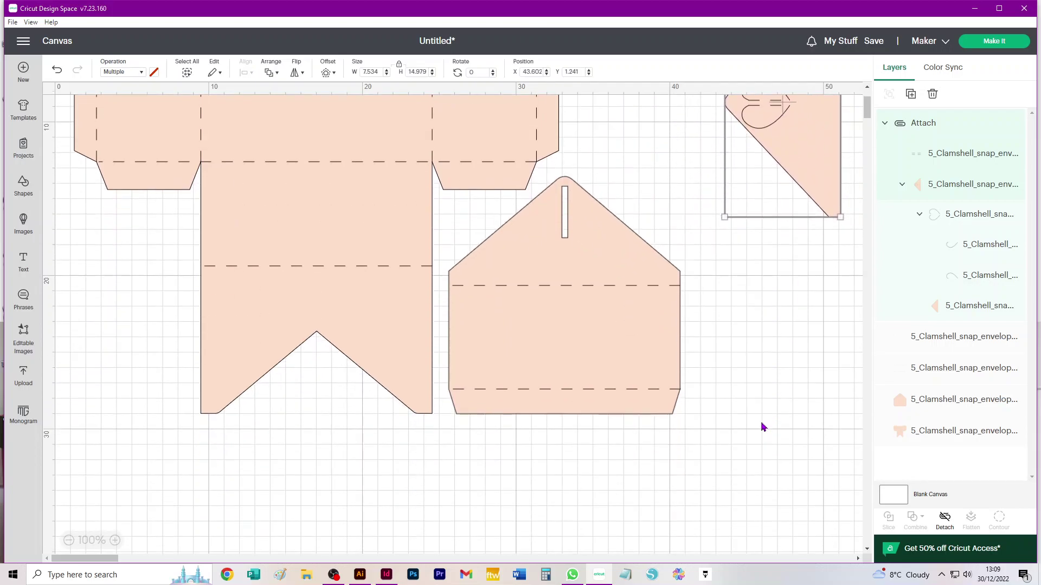
Attach the pointed slotted piece to its score lines and move it clear of the main box piece
left_click_drag(714, 462, 618, 211)
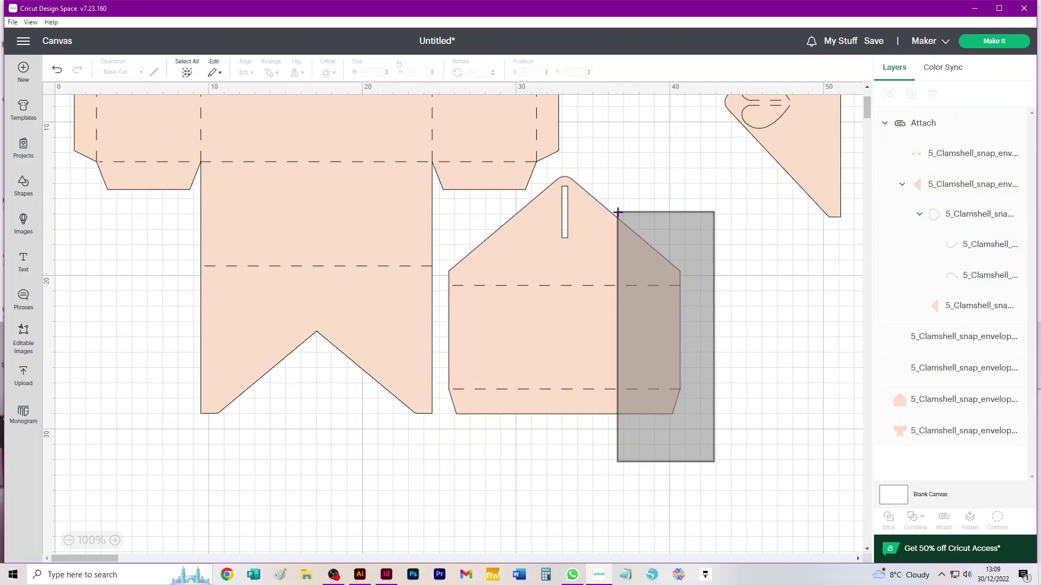
left_click_drag(618, 212, 618, 214)
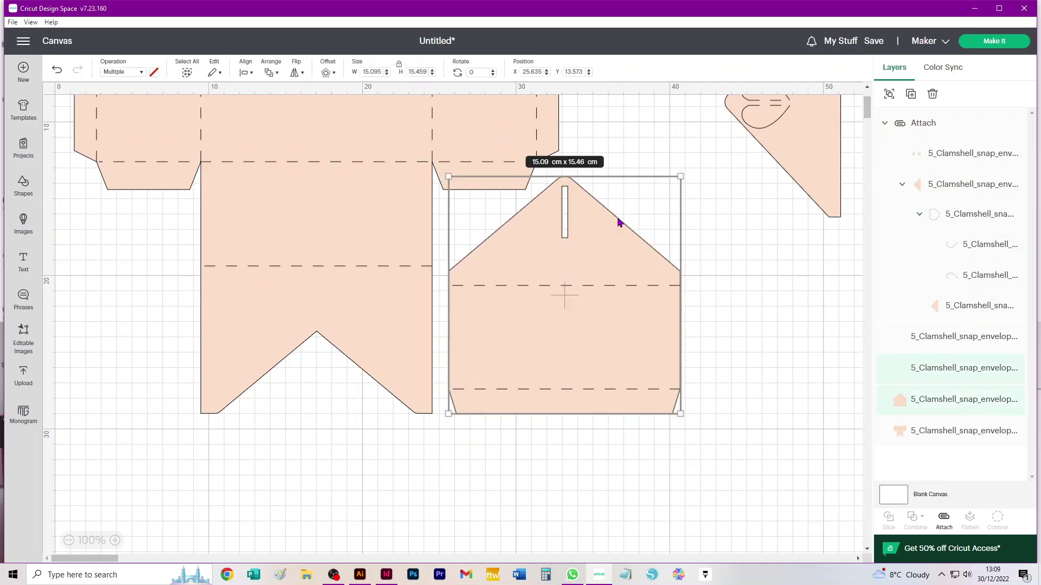
left_click(944, 518)
left_click_drag(639, 381, 794, 415)
scroll(499, 452, "up", 3)
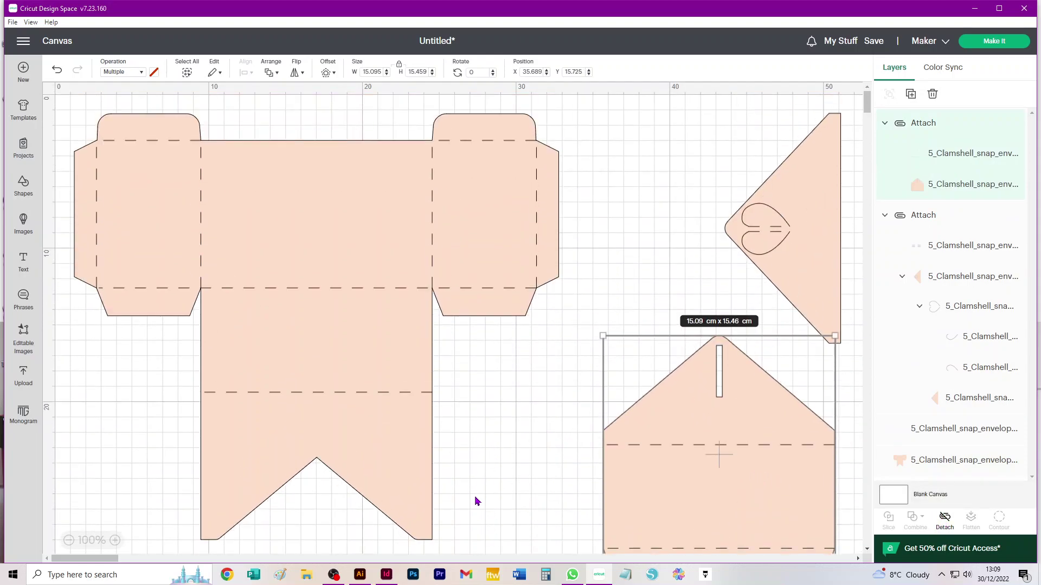
Select the large main box piece together with its score lines and attach them
left_click(296, 232)
key("ctrl+z")
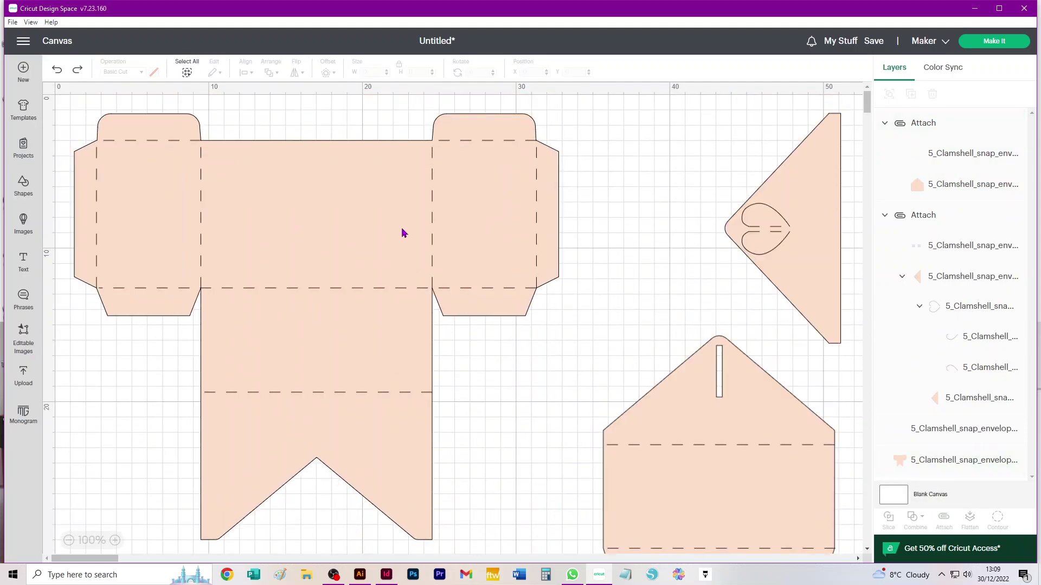
key("ctrl+minus")
left_click_drag(391, 519, 117, 62)
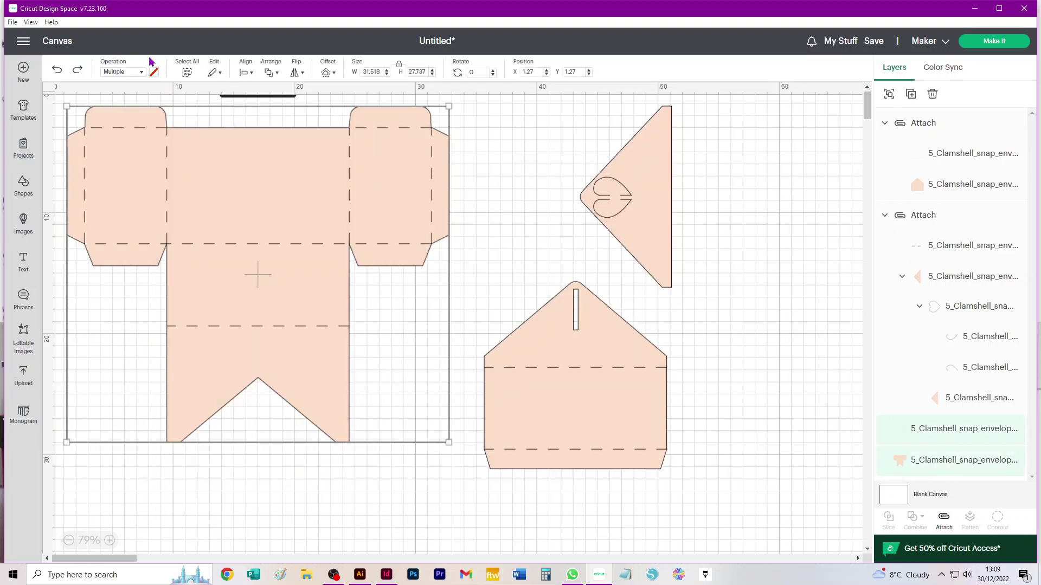
left_click(944, 519)
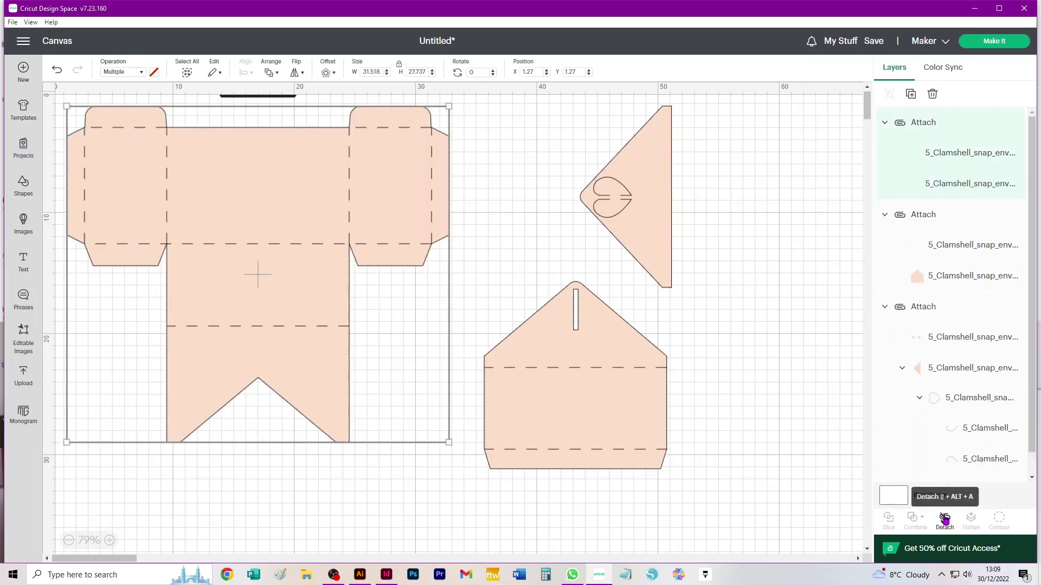
left_click(769, 443)
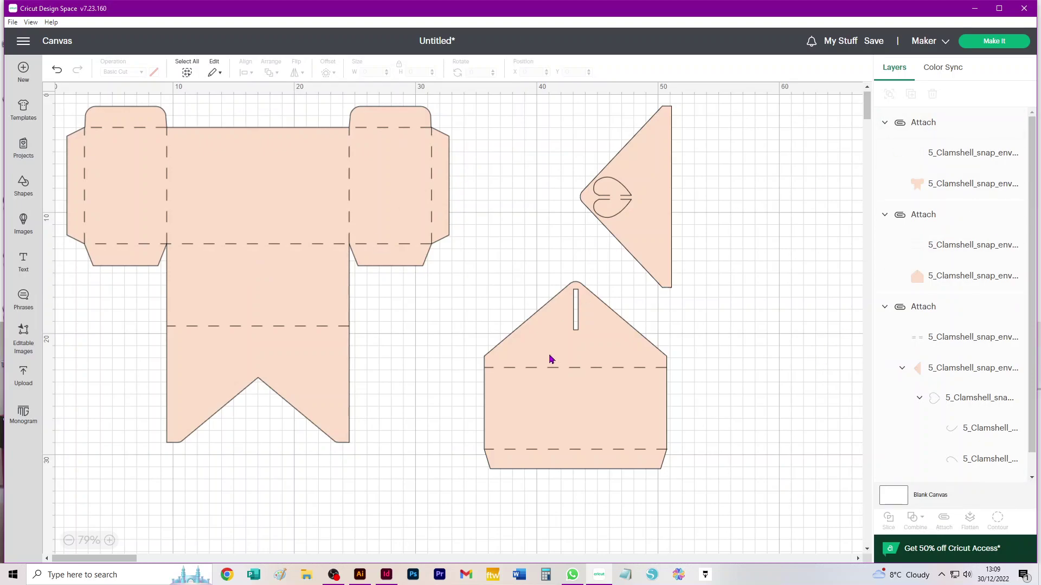
Change the pointed slotted piece's cut layer to purple, leaving its score lines as they are
left_click(611, 423)
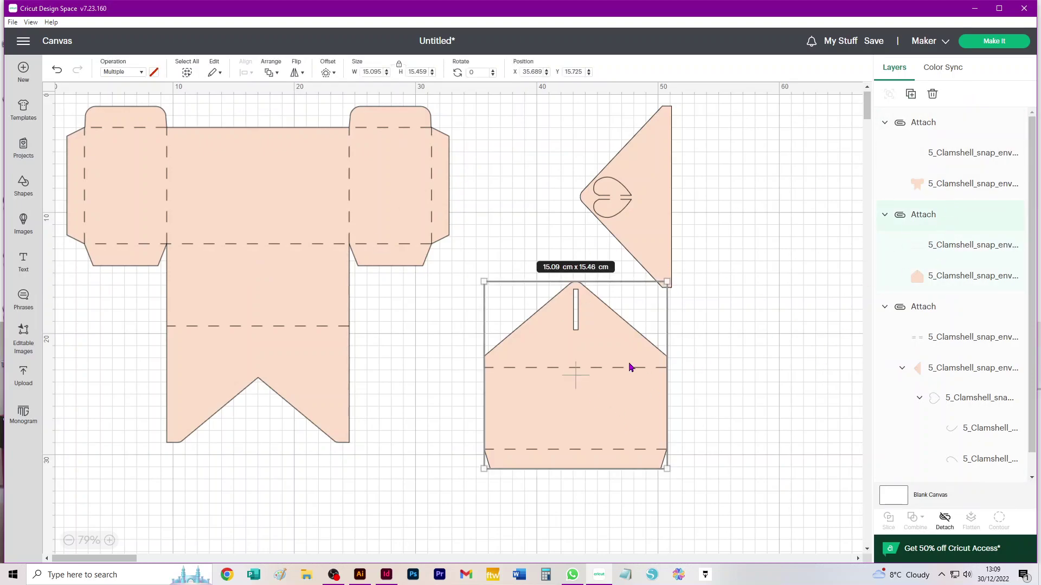
left_click(978, 281)
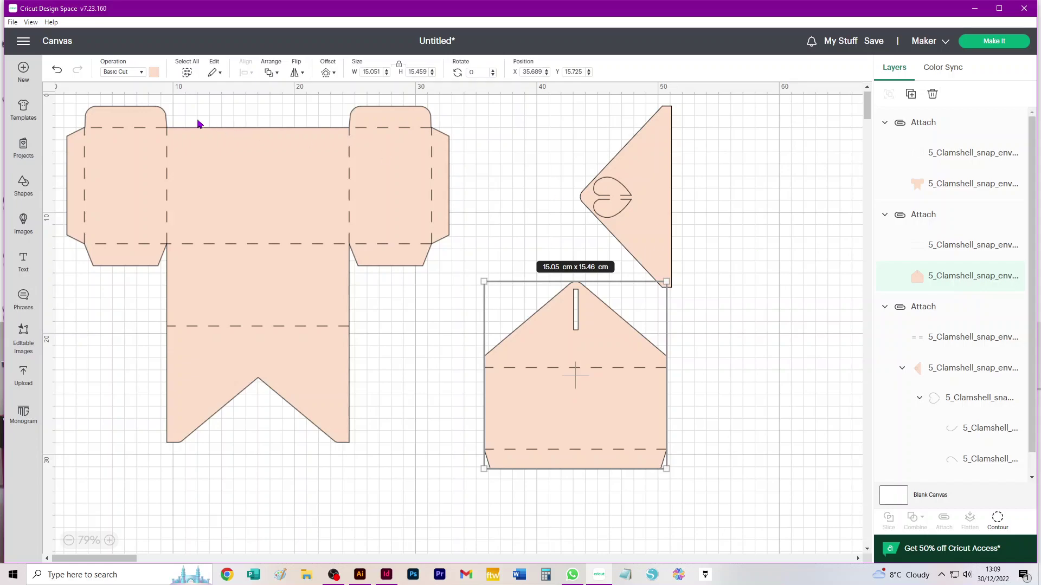
left_click(154, 72)
left_click(179, 148)
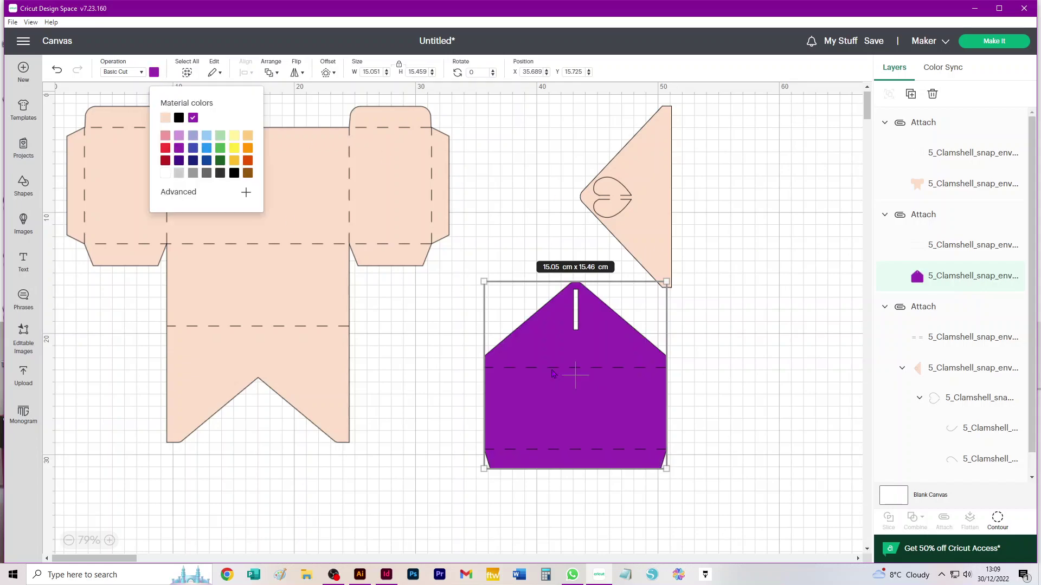
left_click(738, 327)
Change the triangular heart-cutout piece's cut group to the same purple material colour
left_click(651, 218)
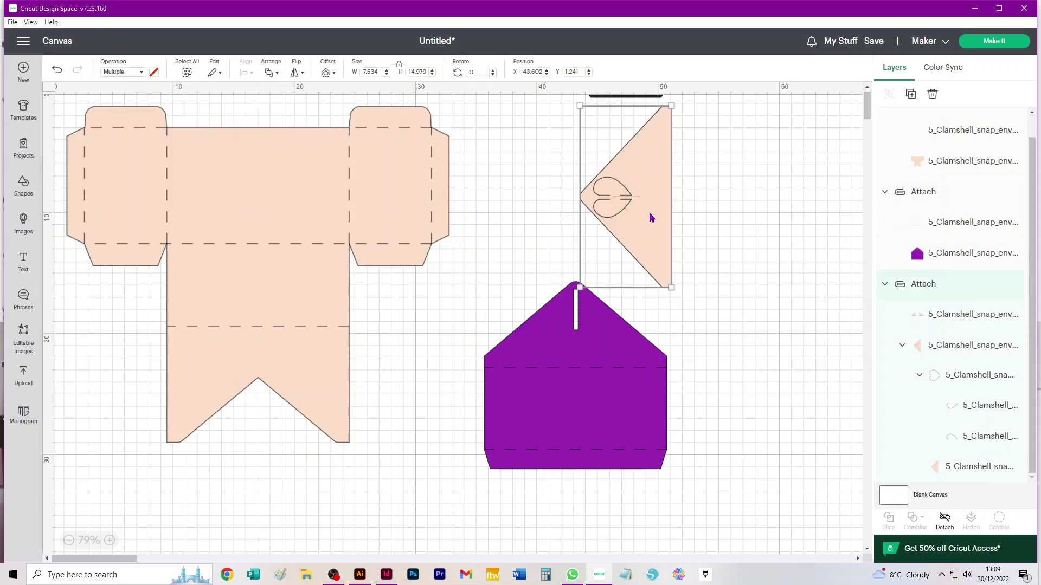
left_click(955, 349)
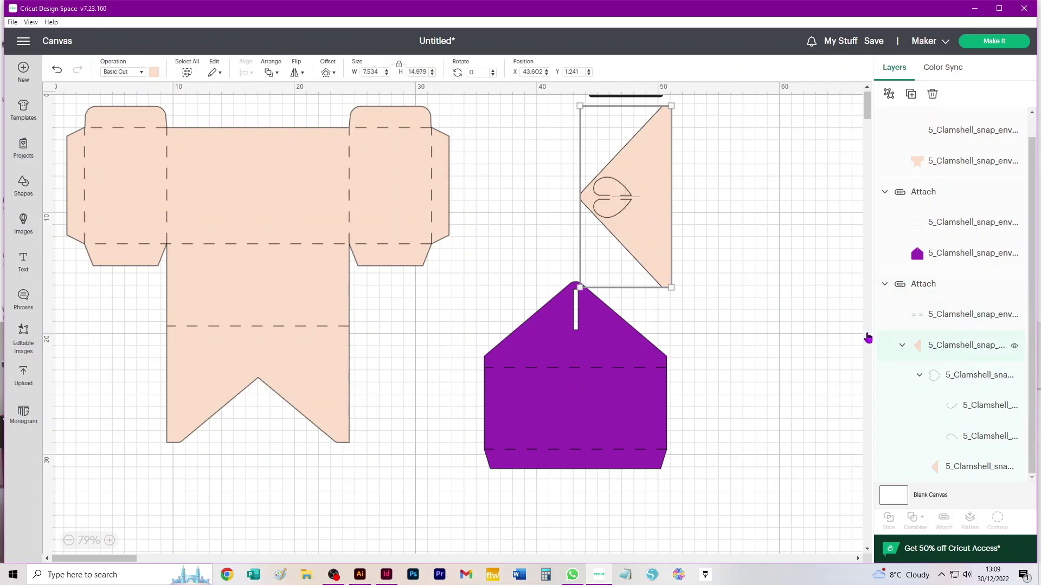
left_click(154, 72)
left_click(196, 117)
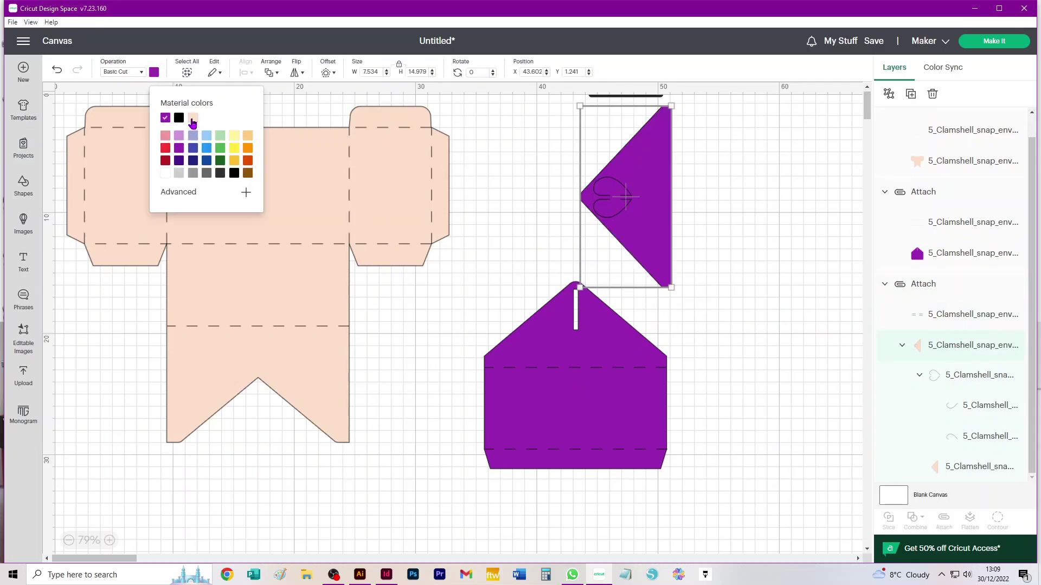
left_click(700, 275)
Send the project to mat preparation and show the purple second mat with the two smaller pieces
left_click(1001, 44)
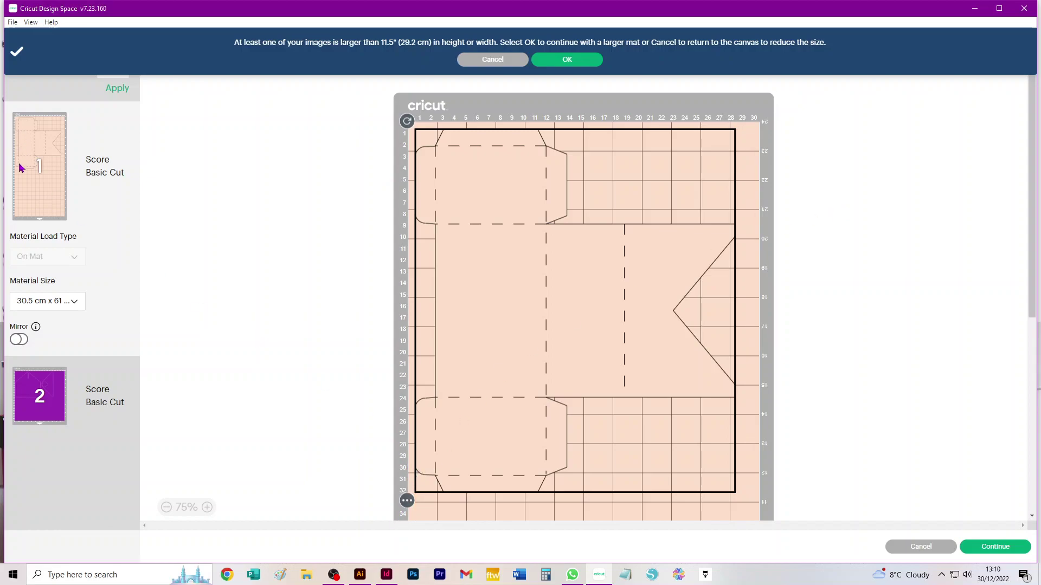
left_click(46, 406)
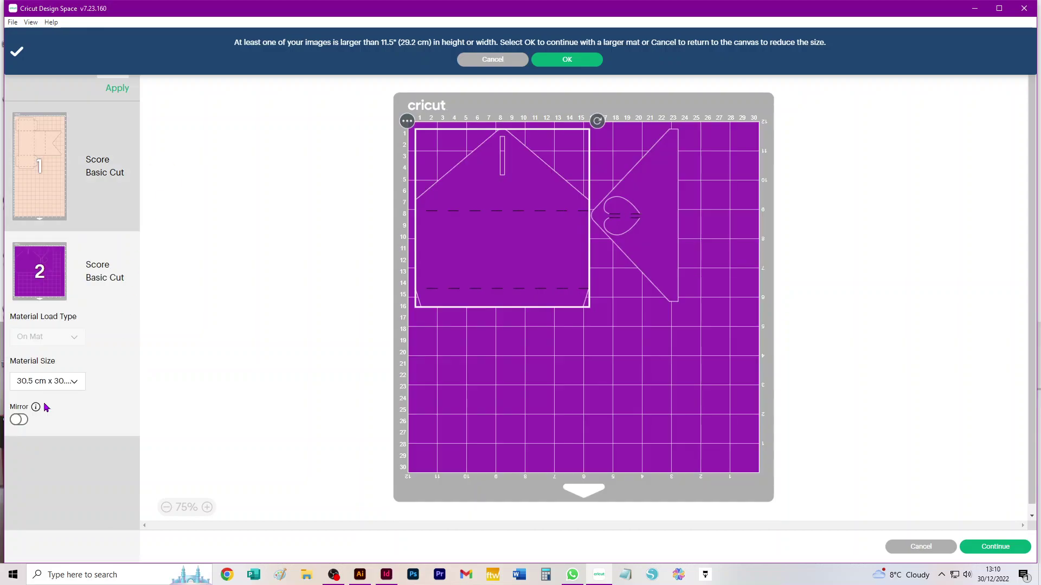